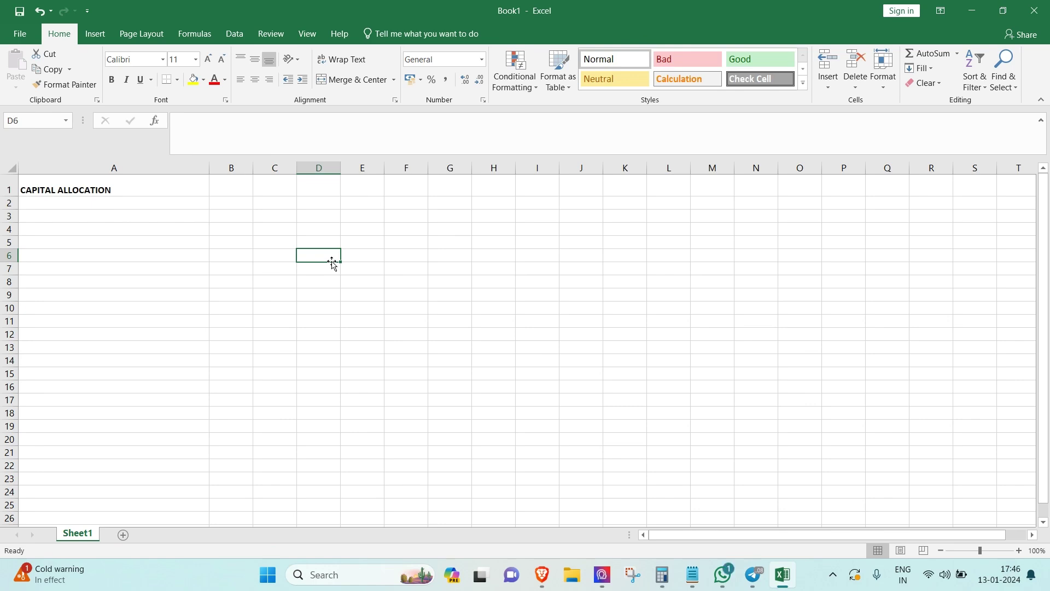
Enter 100000 in cell D6 and 20000 in cell D8 as the capital amounts
text(100000)
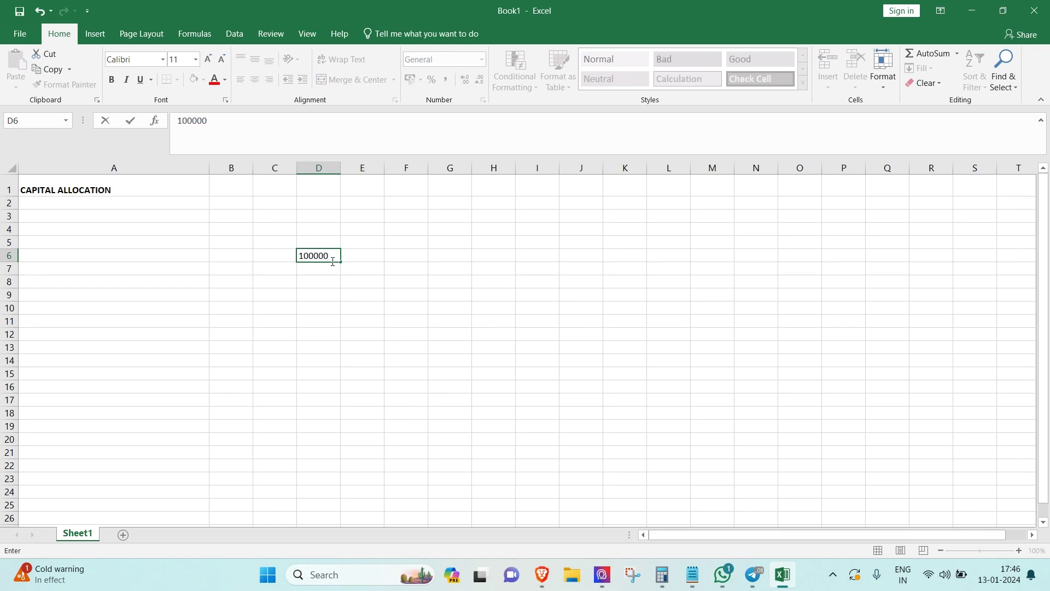
key(Return)
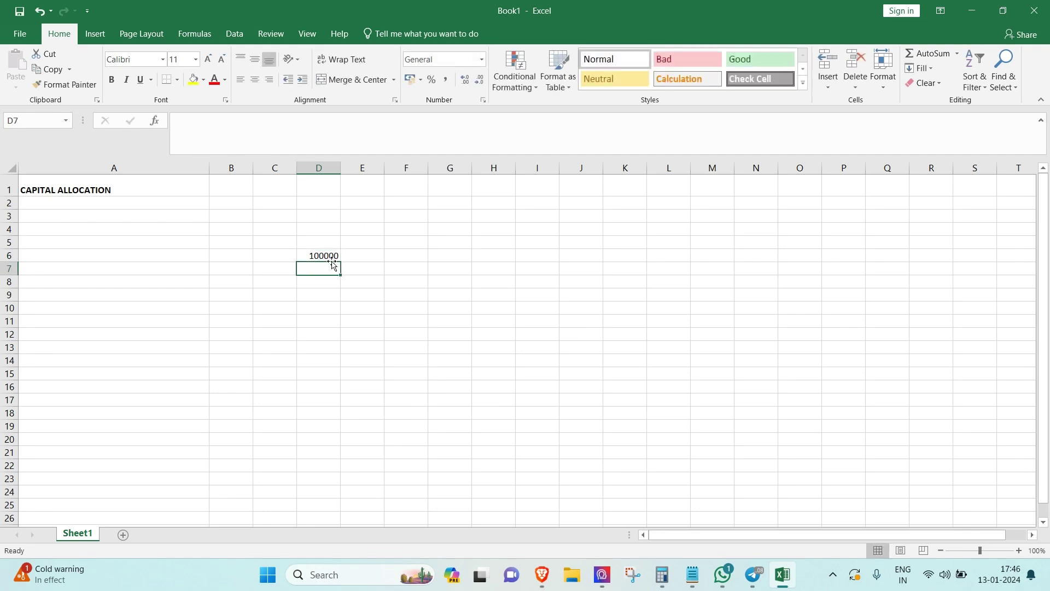
click(326, 257)
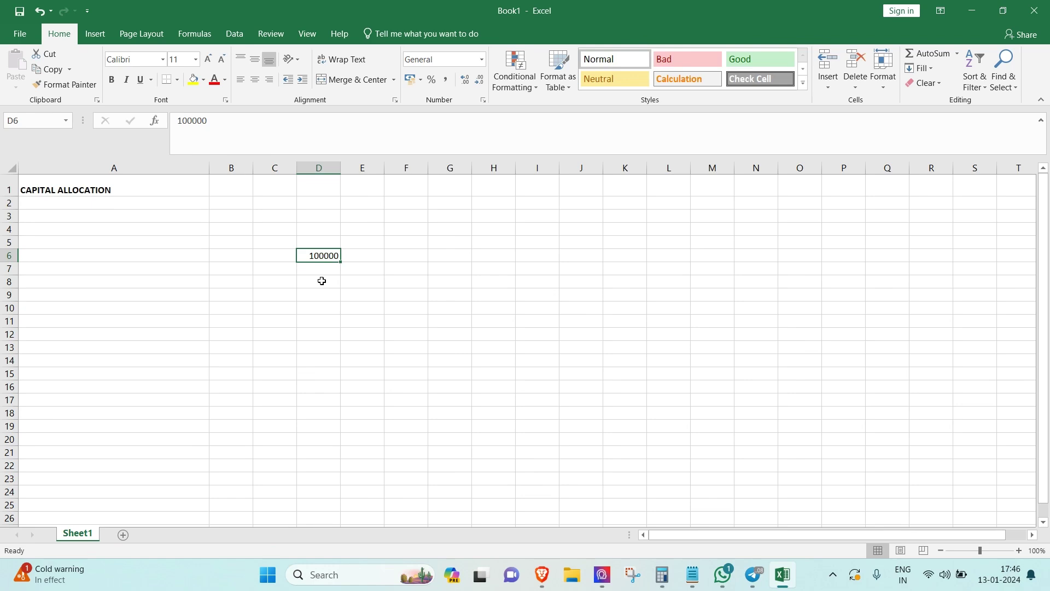
click(322, 281)
text(200)
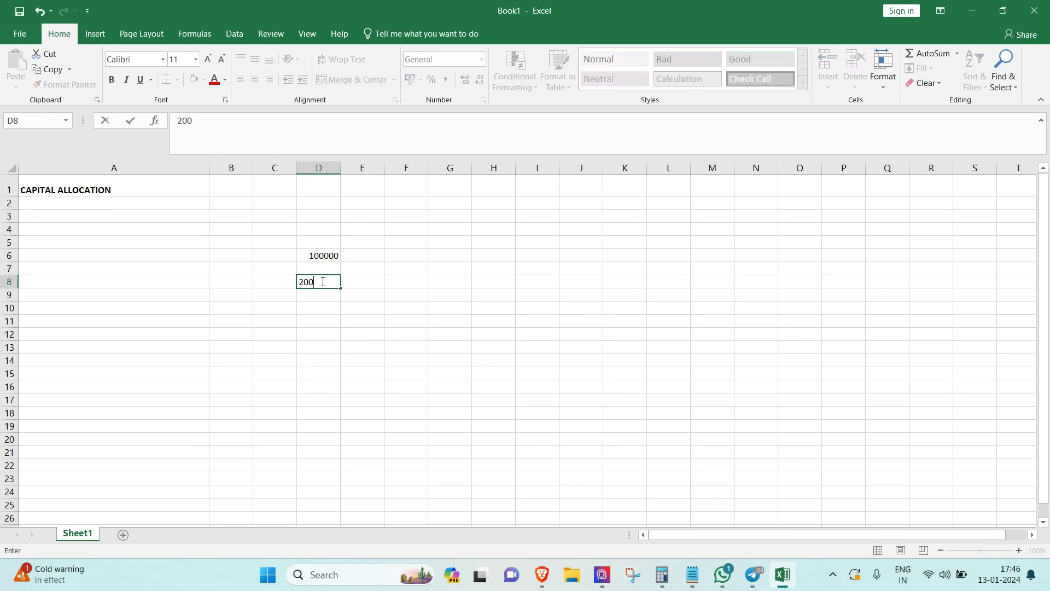
text(00)
key(Return)
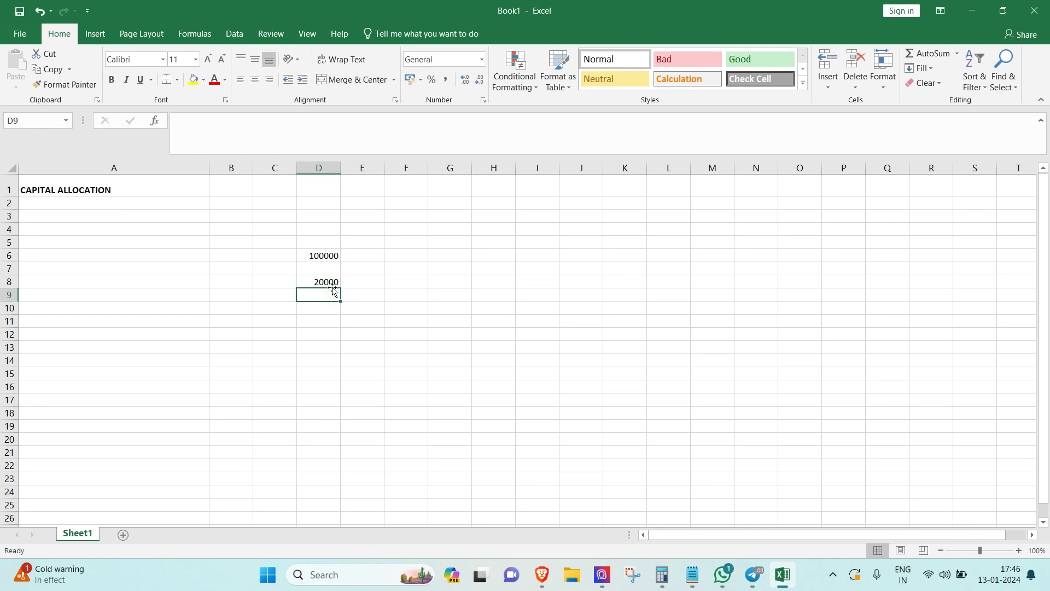
click(330, 282)
click(330, 294)
click(322, 283)
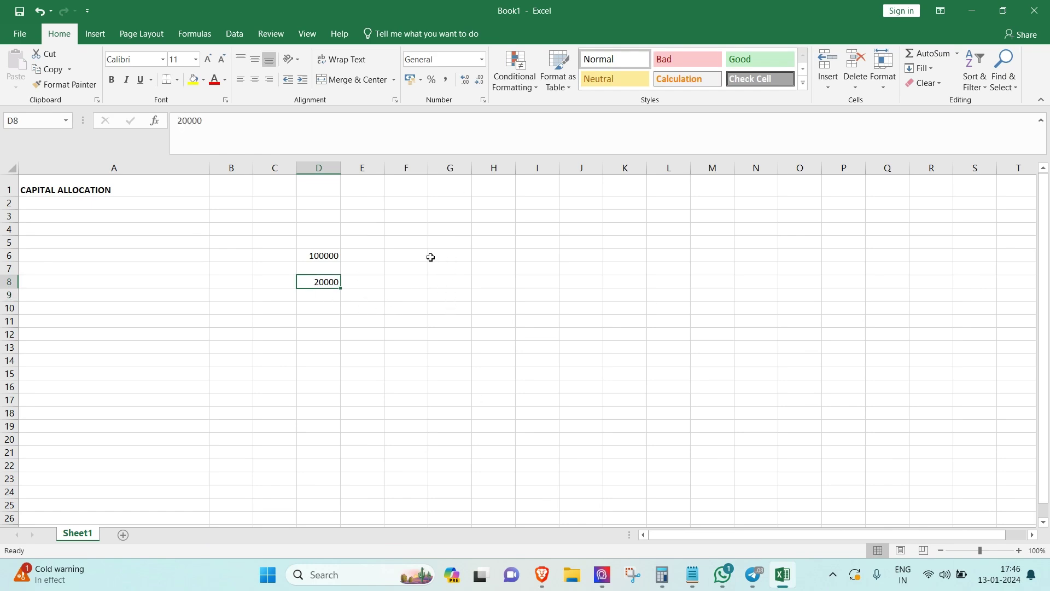
click(401, 258)
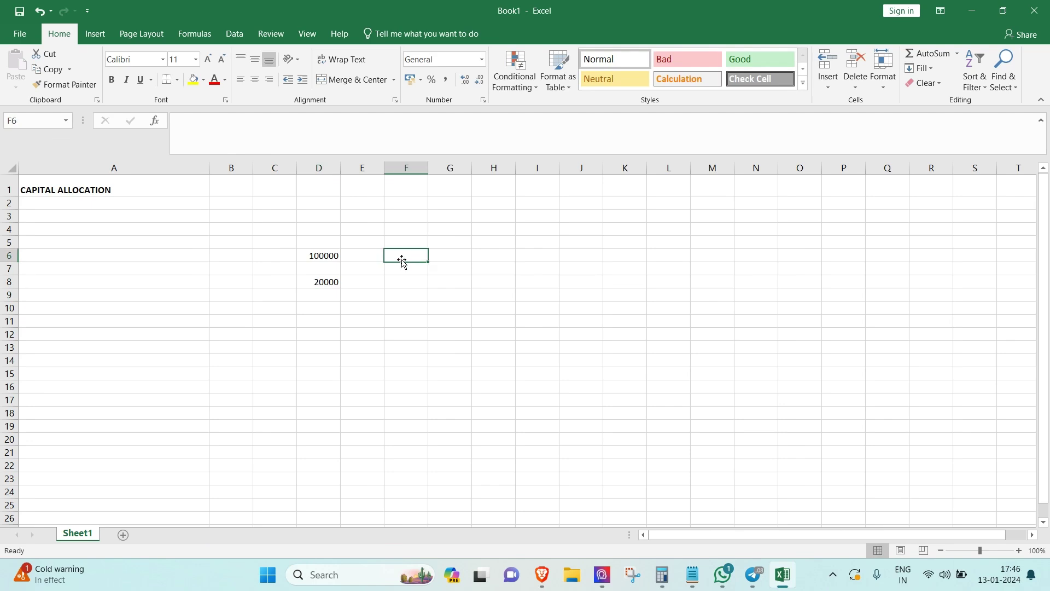
click(331, 296)
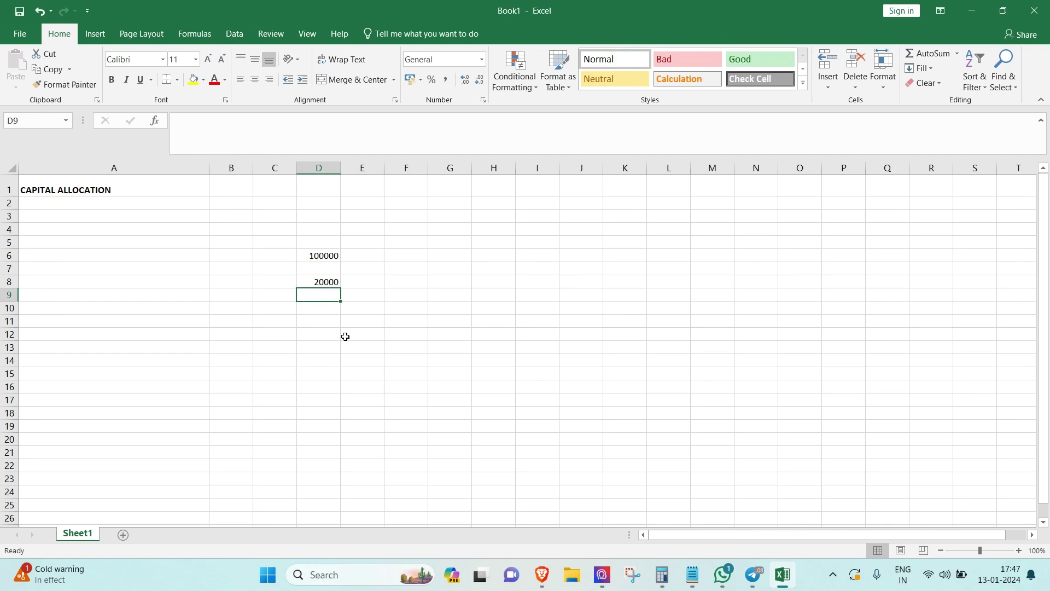
Enter 1000 in cell E8, beside the 20000 amount
click(377, 288)
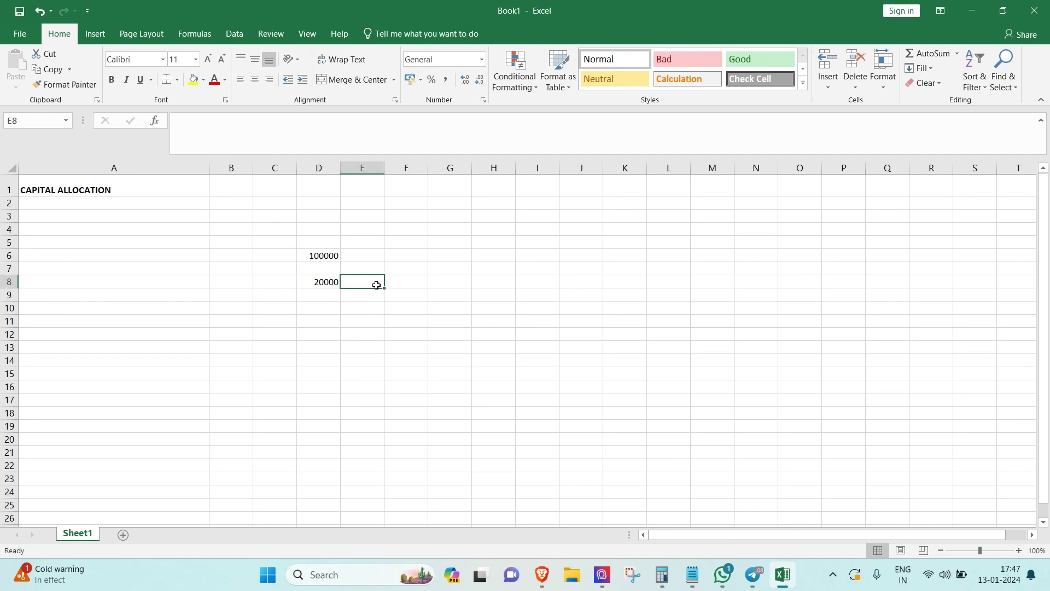
text(1000)
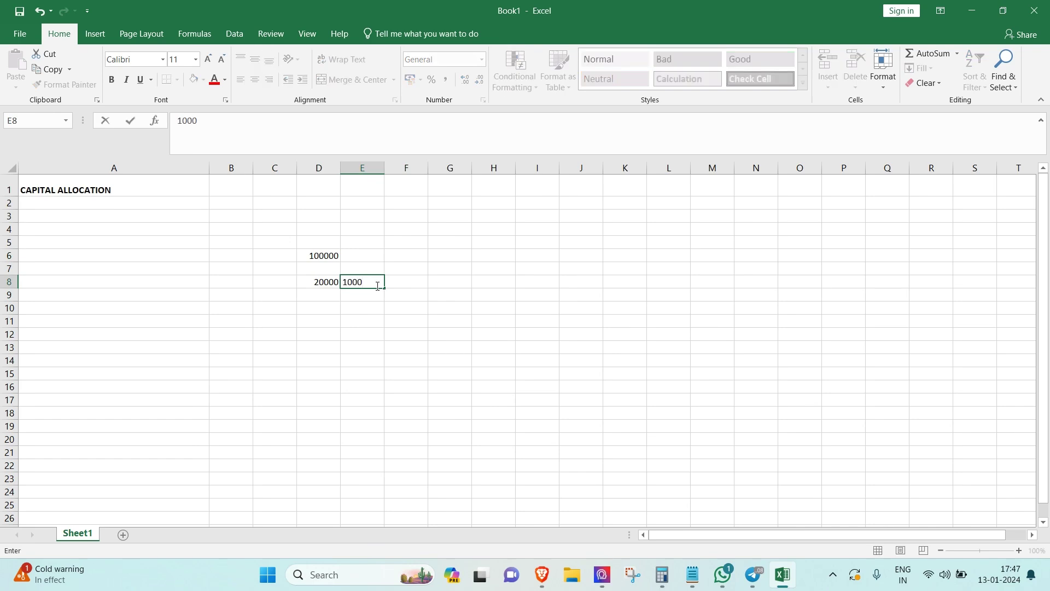
key(Return)
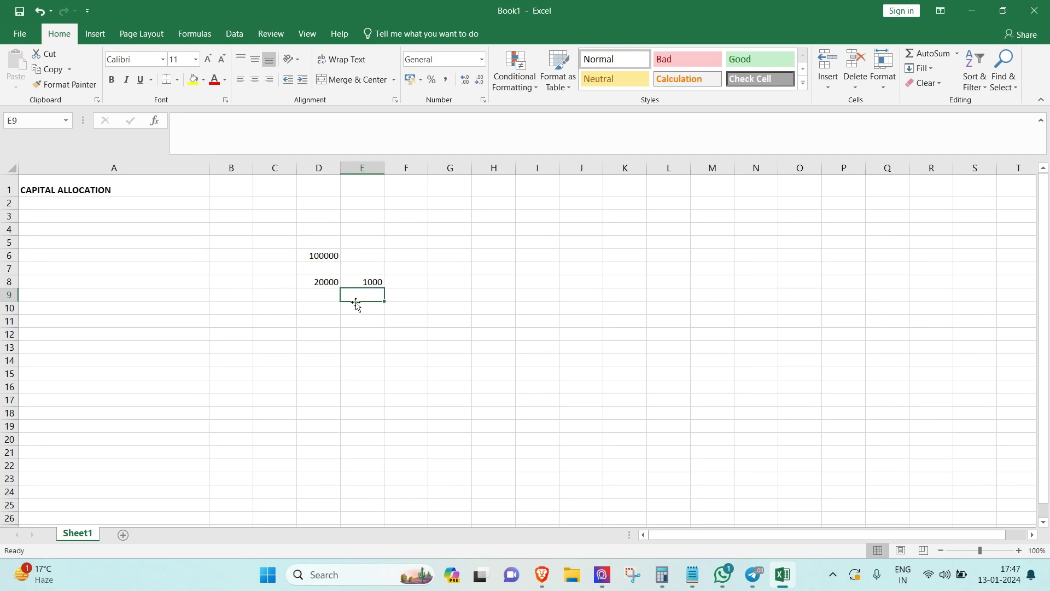
Enter 100 in cell D10, two rows below the 20000 amount
click(324, 283)
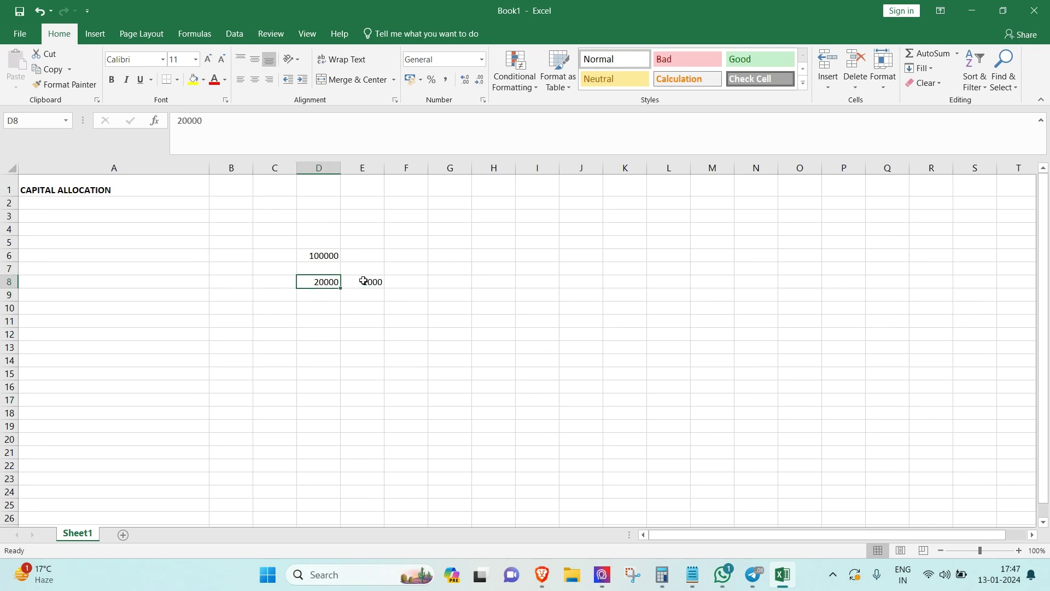
click(330, 309)
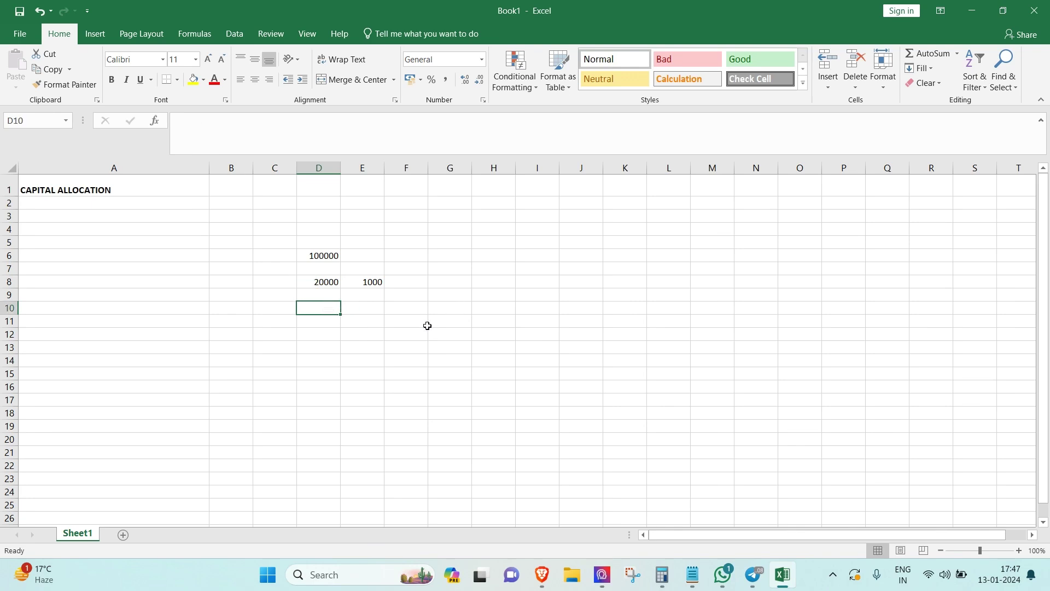
text(100)
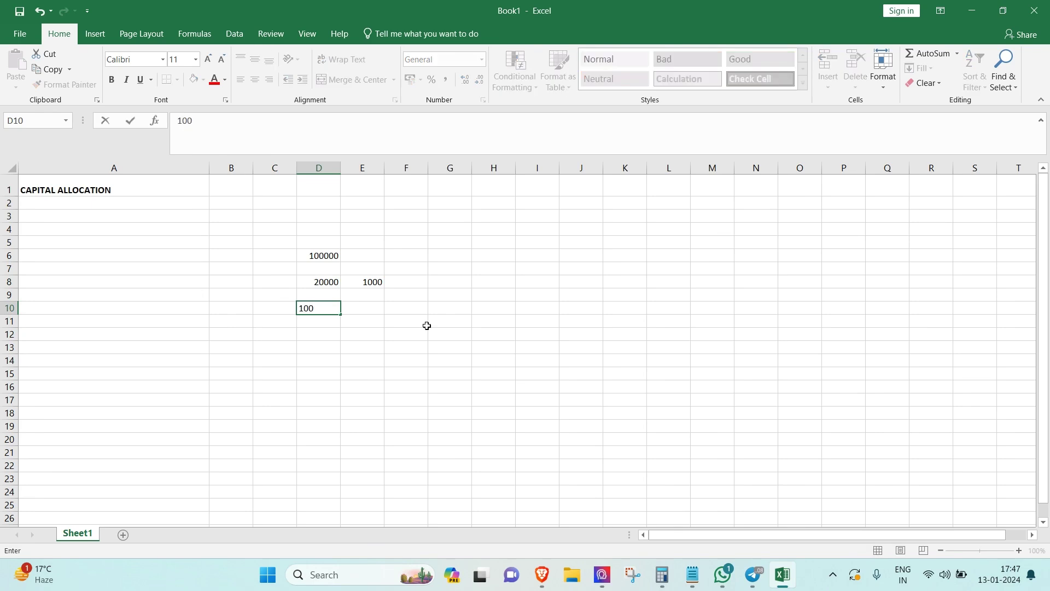
key(Return)
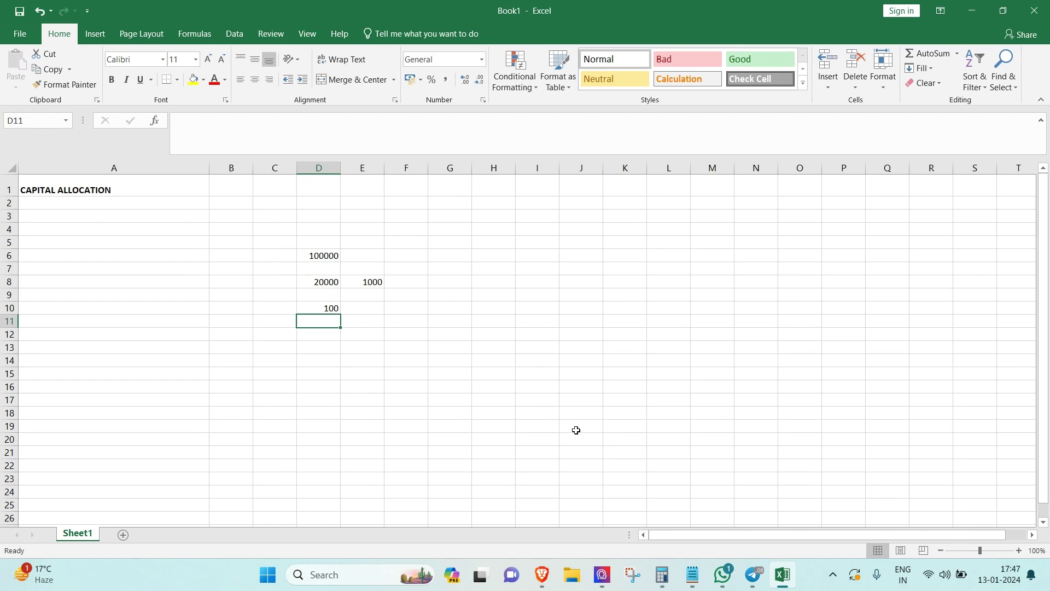
Switch to Calculator and compute 20000 divided by 100, as well as 1000 divided by 10
click(667, 584)
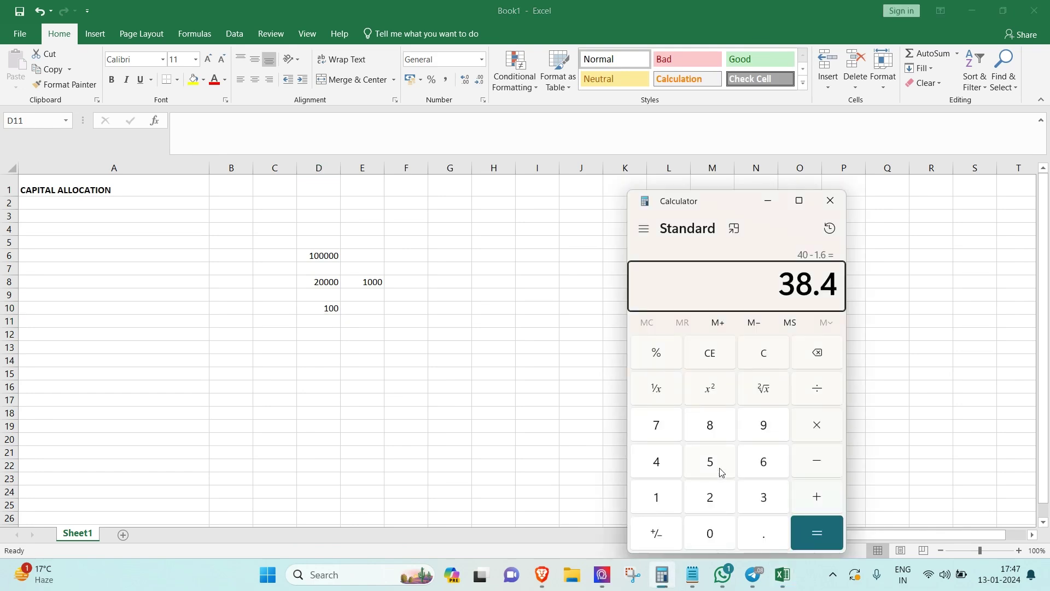
text(20000/1)
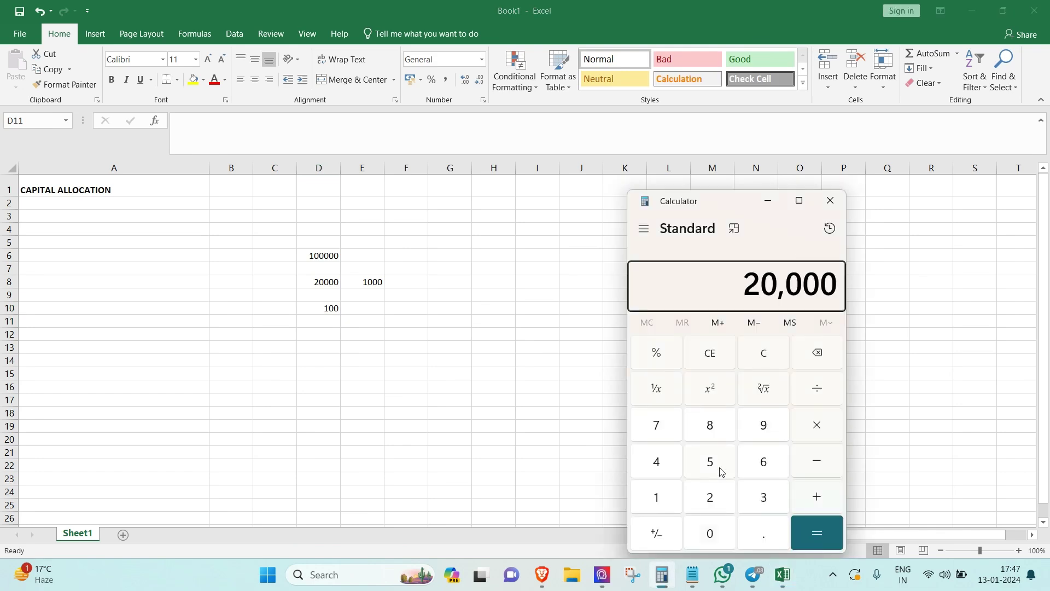
text(00)
key(Return)
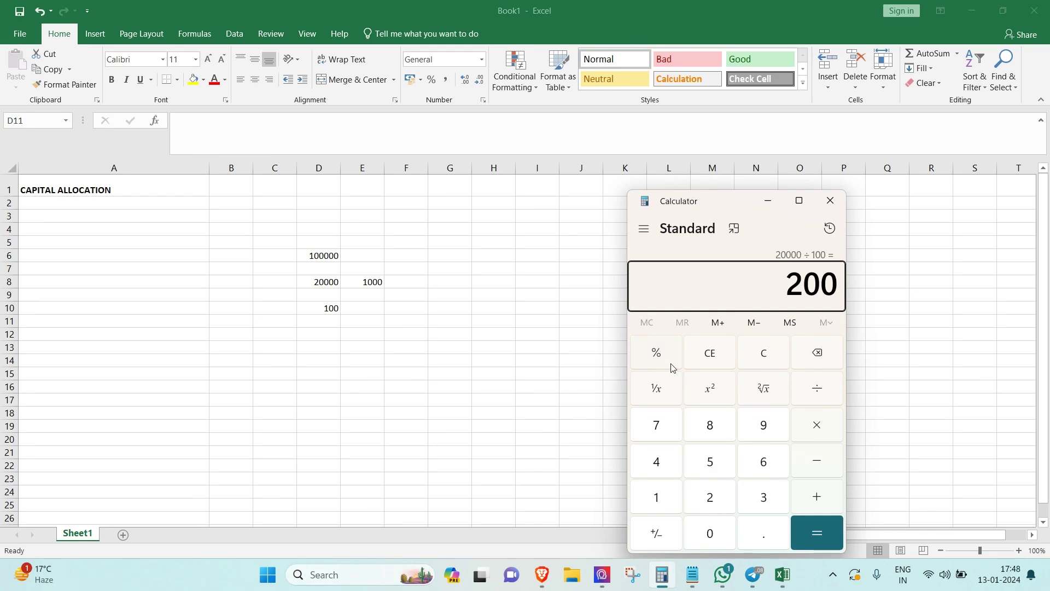
click(722, 347)
text(1000/10)
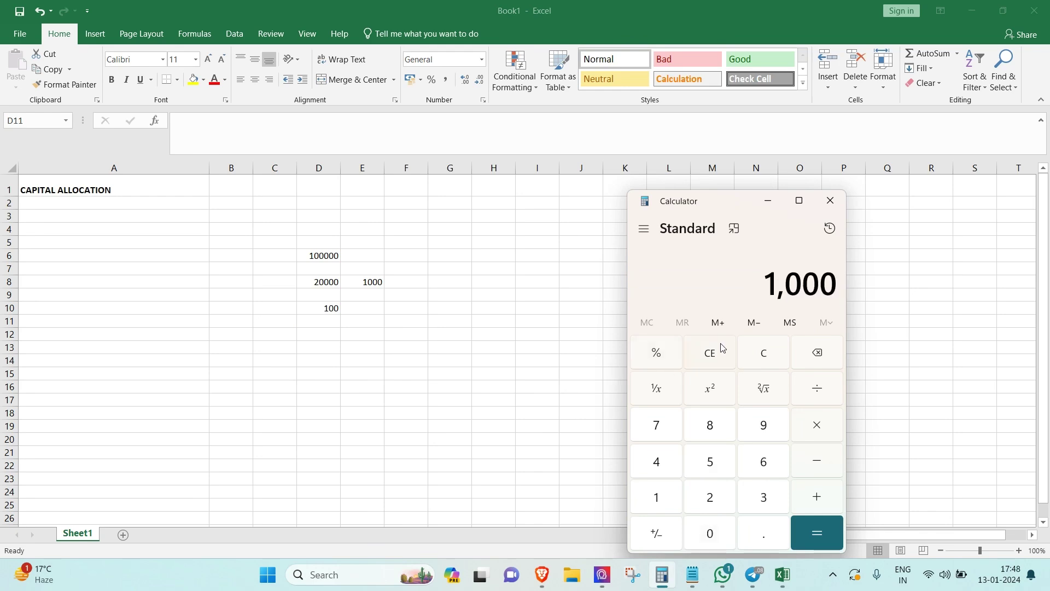
key(Return)
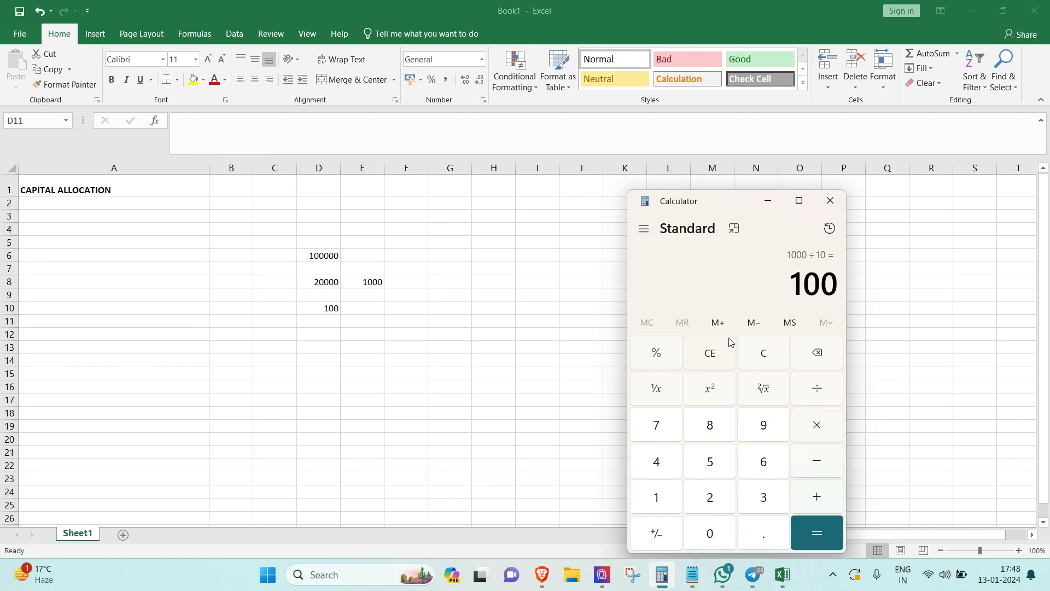
Switch back to Excel and enter 100 in cell E10
click(355, 316)
click(360, 308)
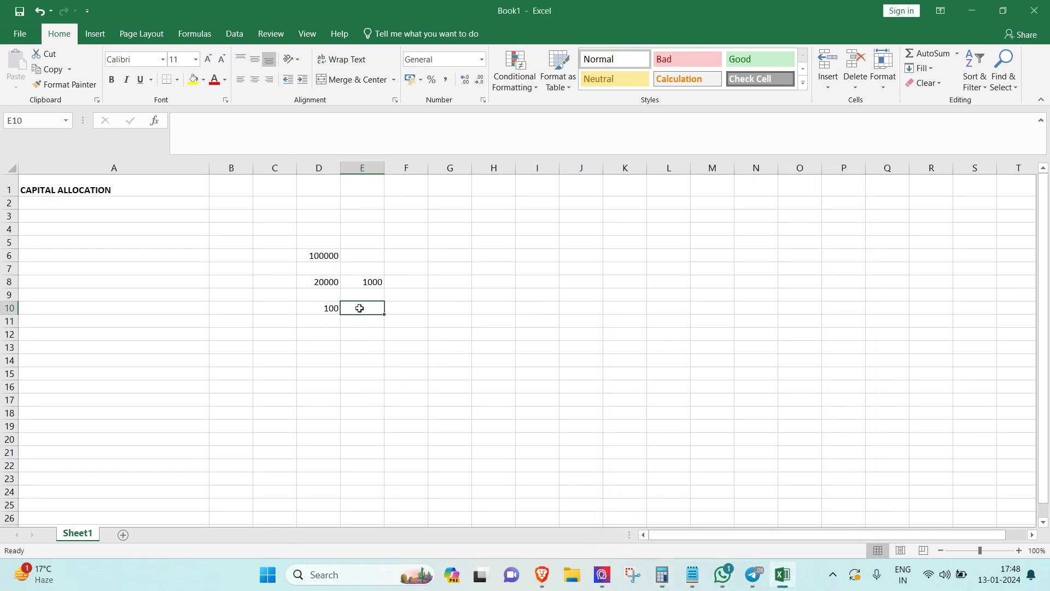
text(1000)
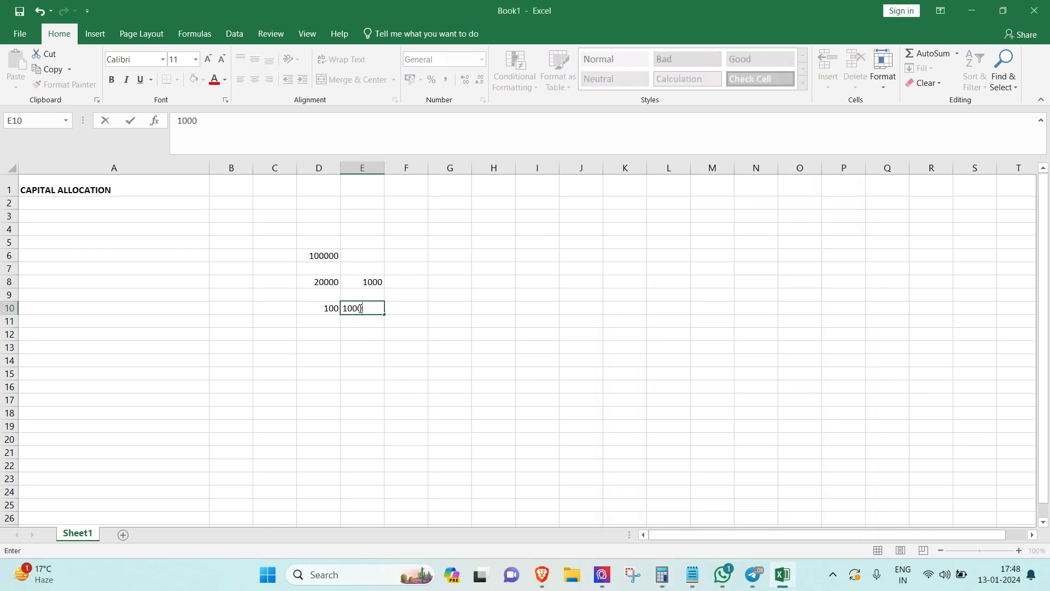
key(BackSpace)
key(Left)
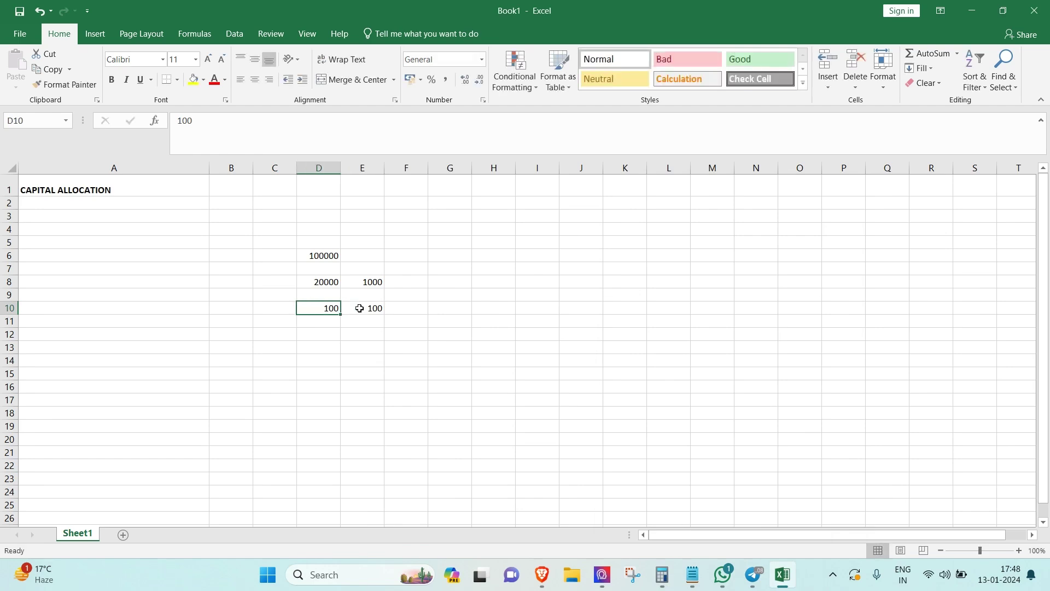
Replace the value in cell D10 with 1000 and clear cell E10
key(Delete)
text(100)
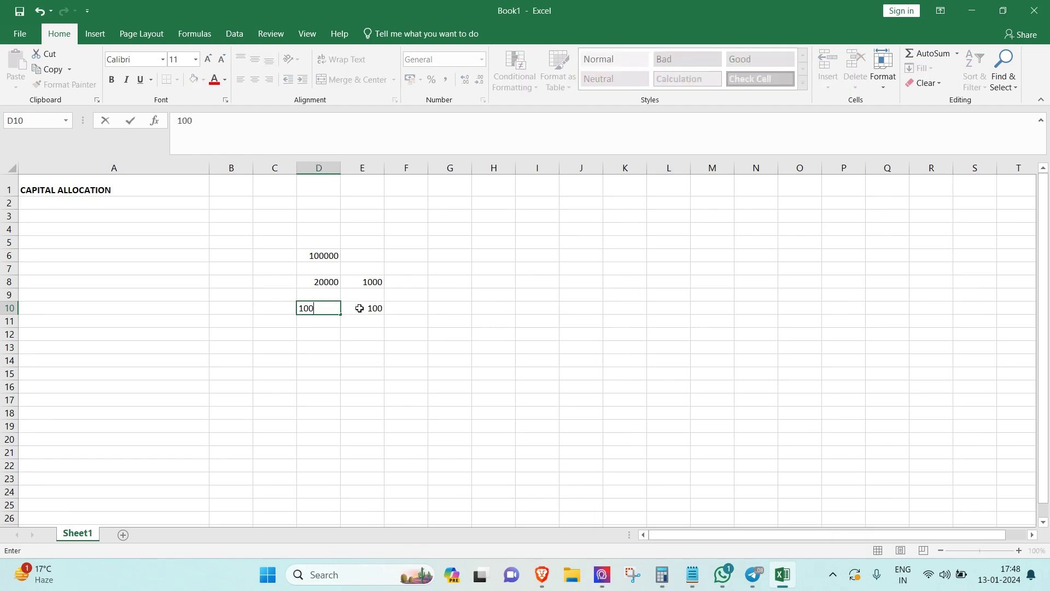
text(0)
key(Right)
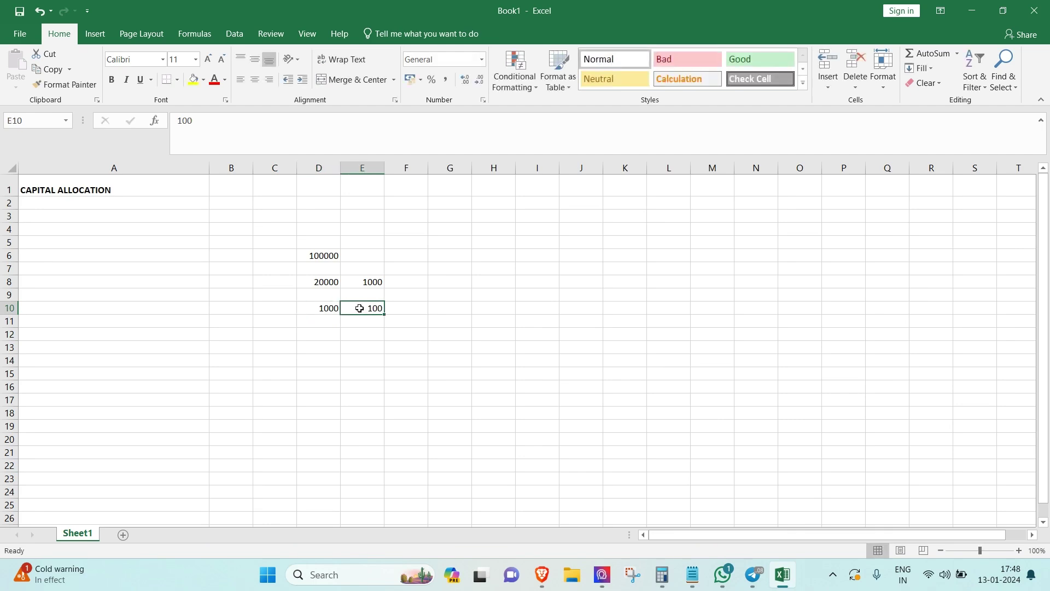
key(Delete)
click(328, 309)
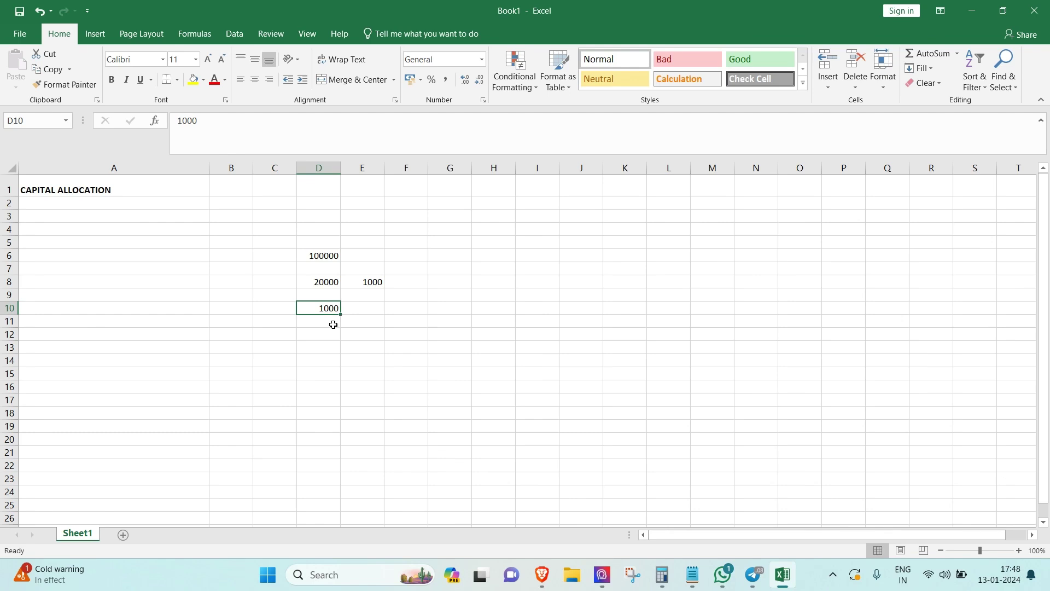
Enter 10 in cell D11 and divide D10 by D11 with the formula =D10/D11 in cell D12
click(333, 324)
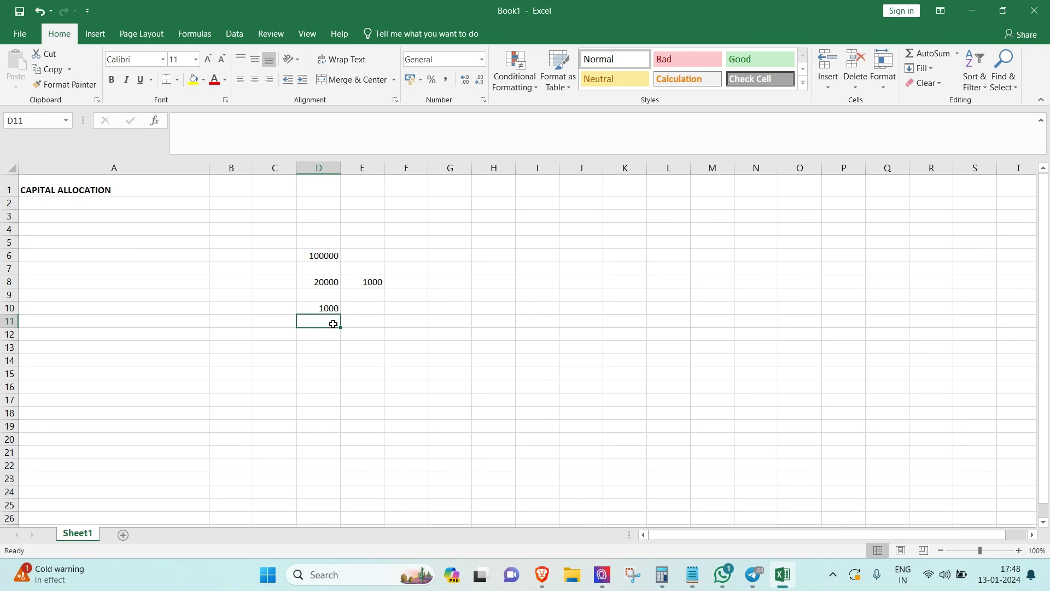
text(10)
key(Return)
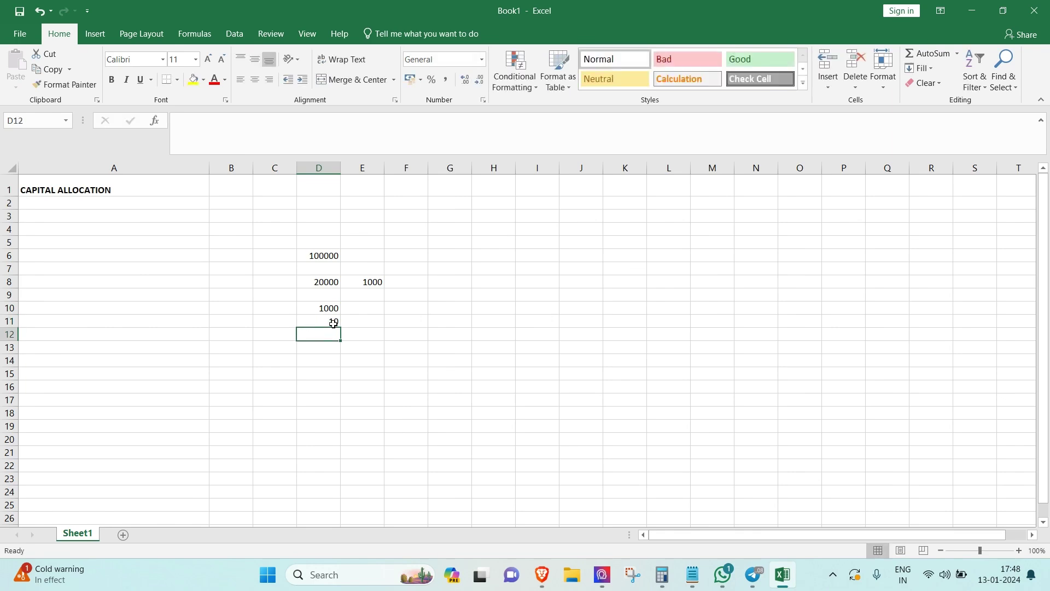
text(=)
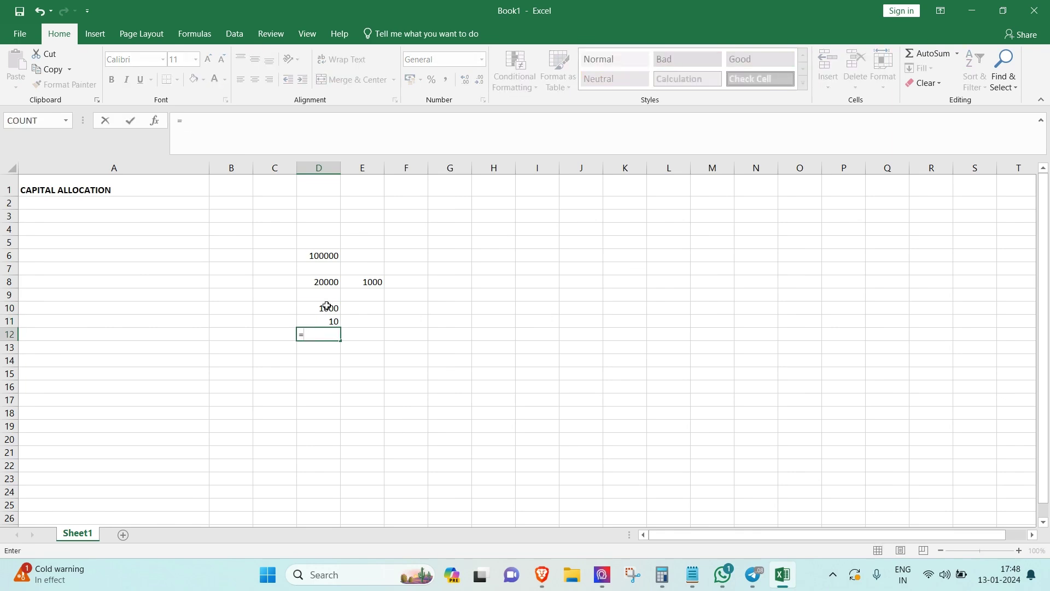
click(327, 306)
text(/)
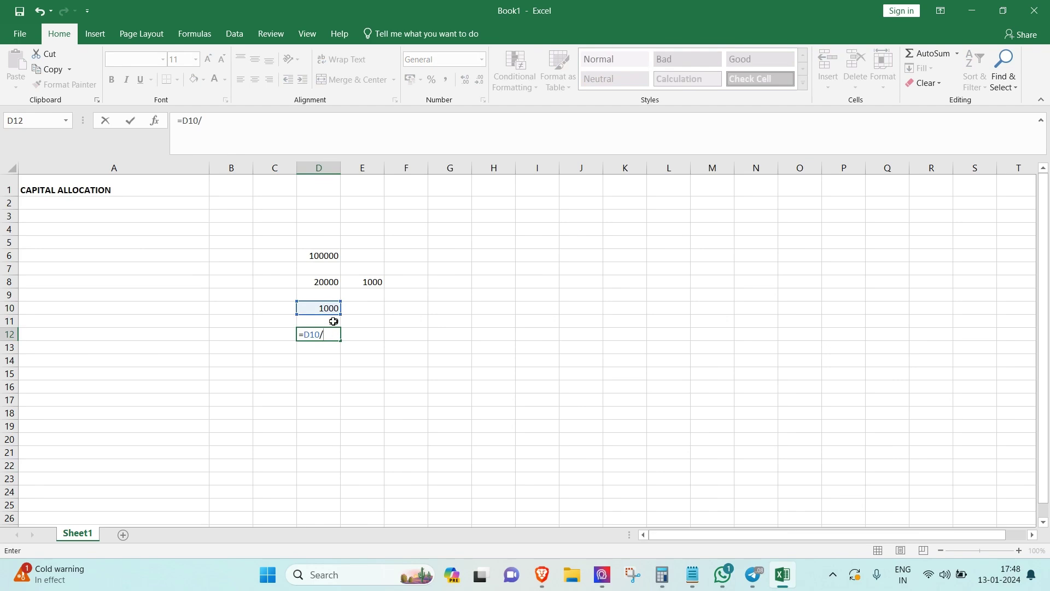
click(333, 321)
key(Return)
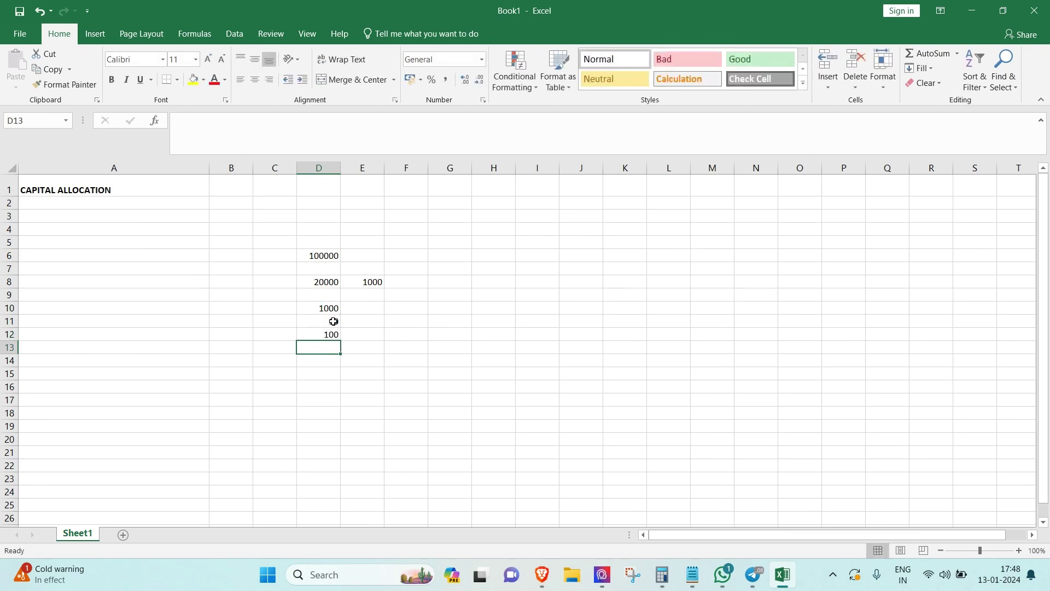
Label the values in column C with MAX RISK in C10 and sl POINTS in C11
click(275, 309)
text(MAX RISK)
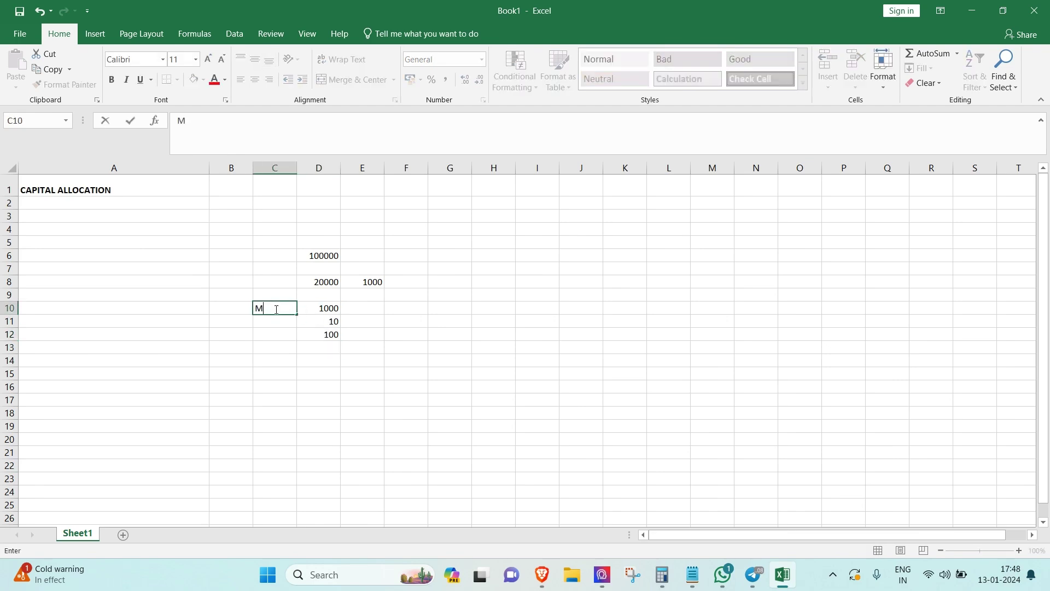
key(Return)
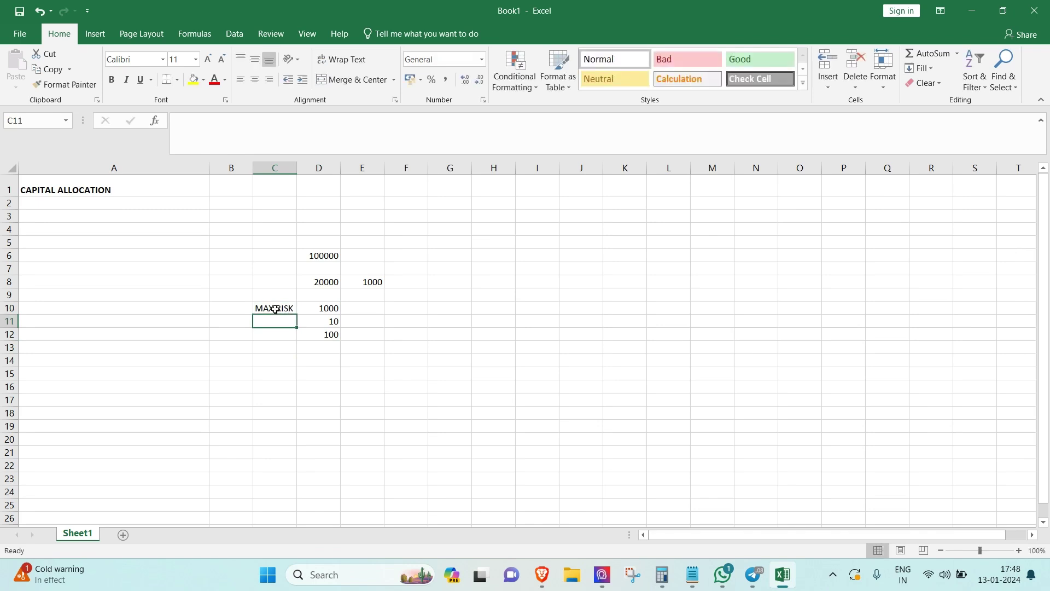
text(s)
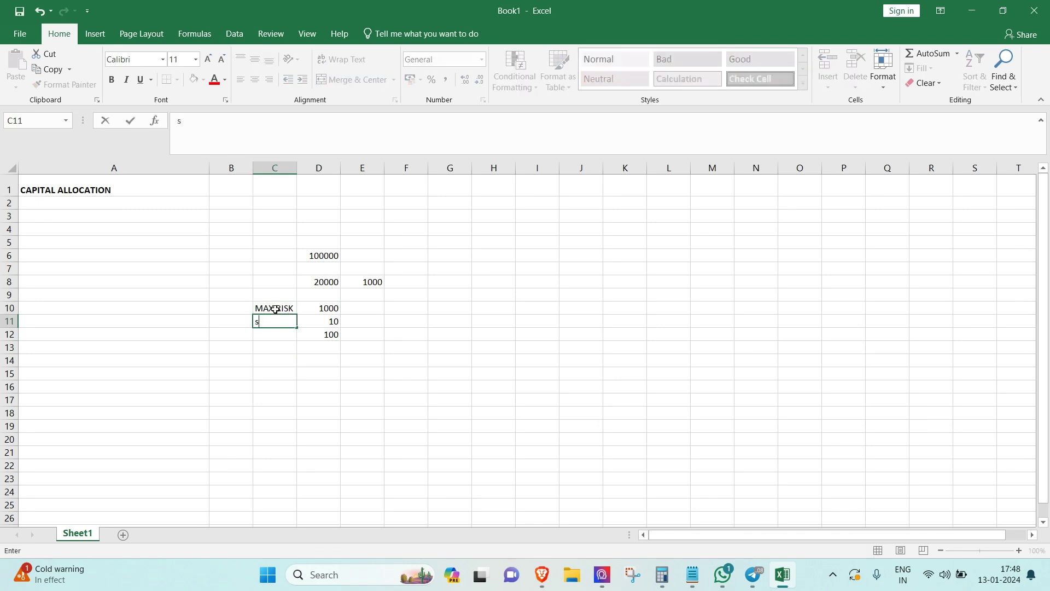
text(l POINTS)
key(Return)
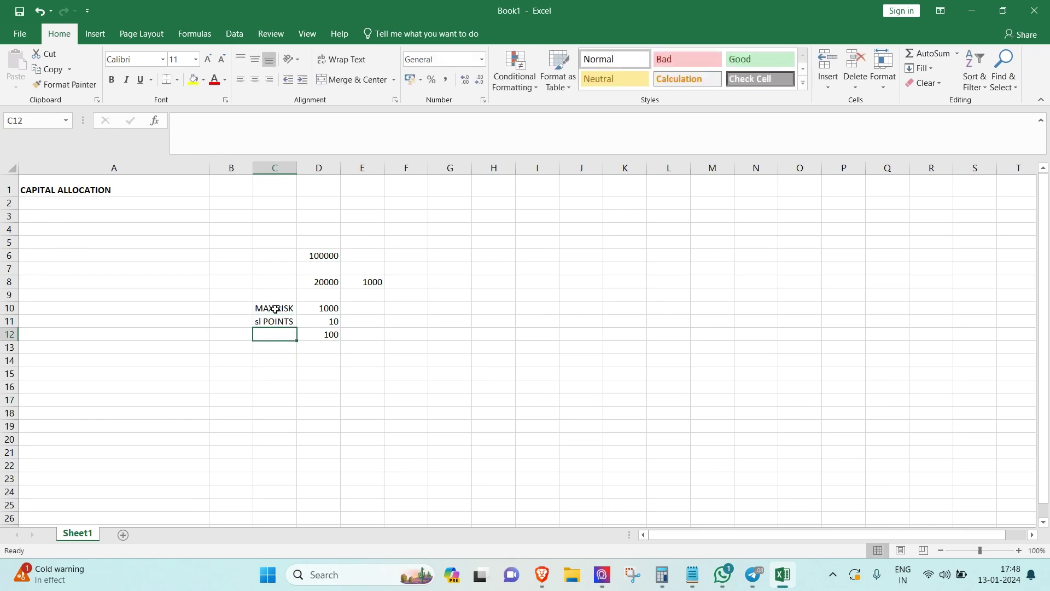
Label the calculated value with QUANTITY in cell C12 and select cell D12 to show its formula
text(QUANTIT)
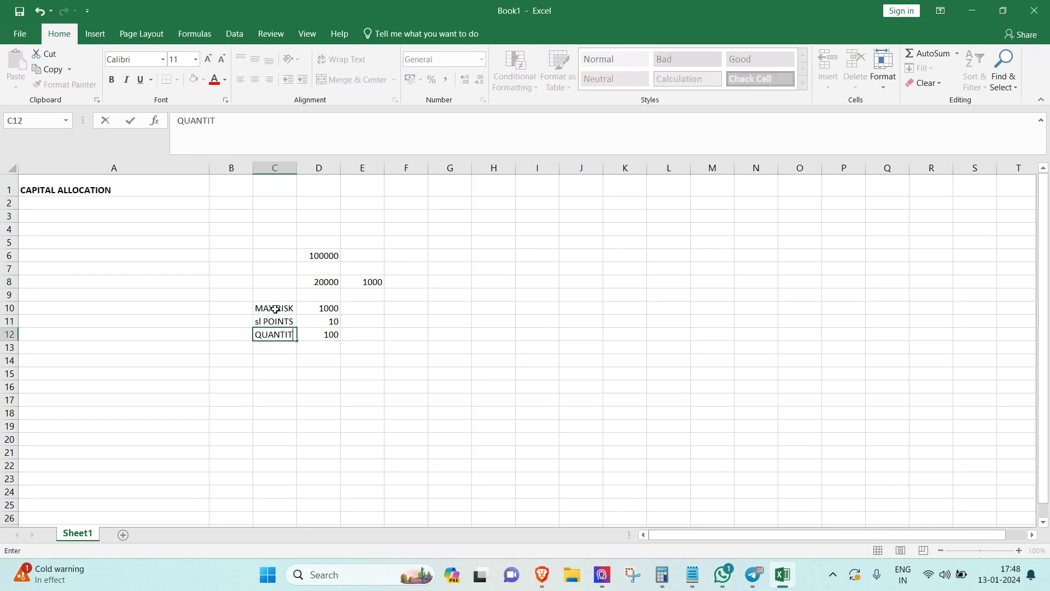
text(Y)
key(Return)
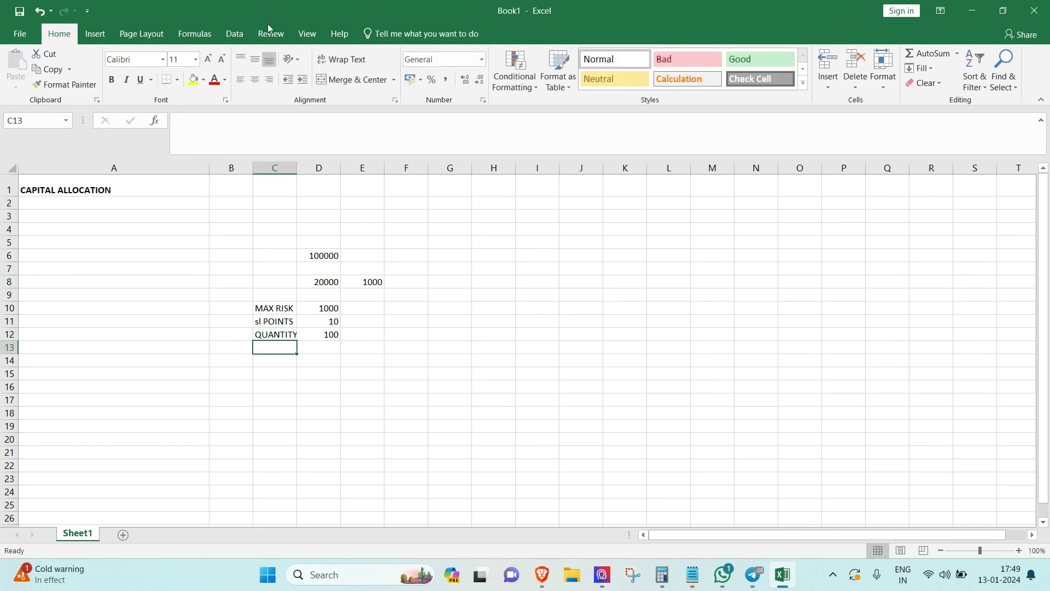
click(331, 329)
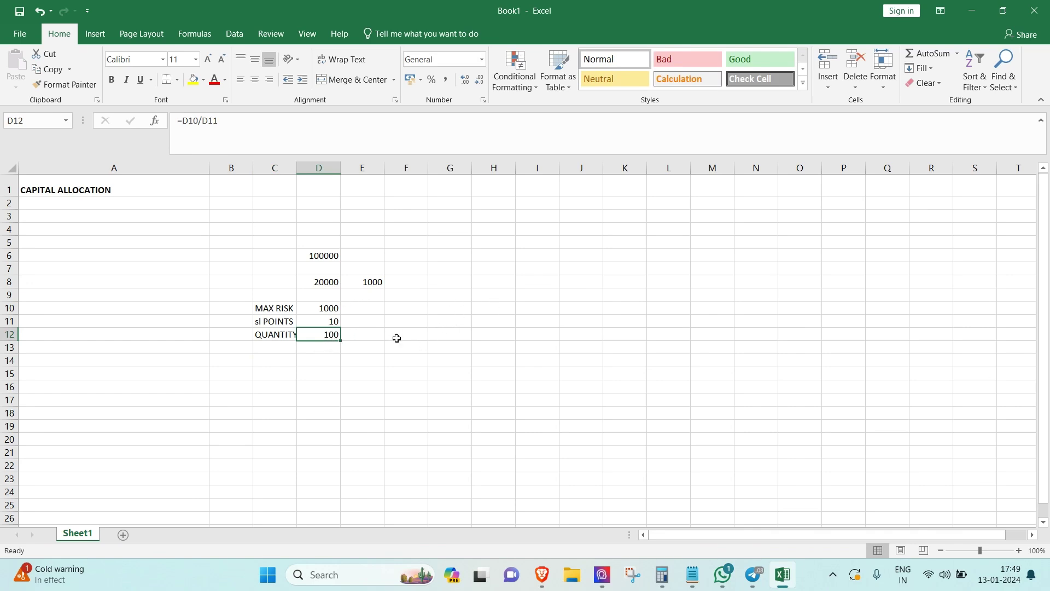
List the ratios 01:01, 01:02 and 1:N in cells D14, D15 and D16
click(325, 361)
text(=D11/D10)
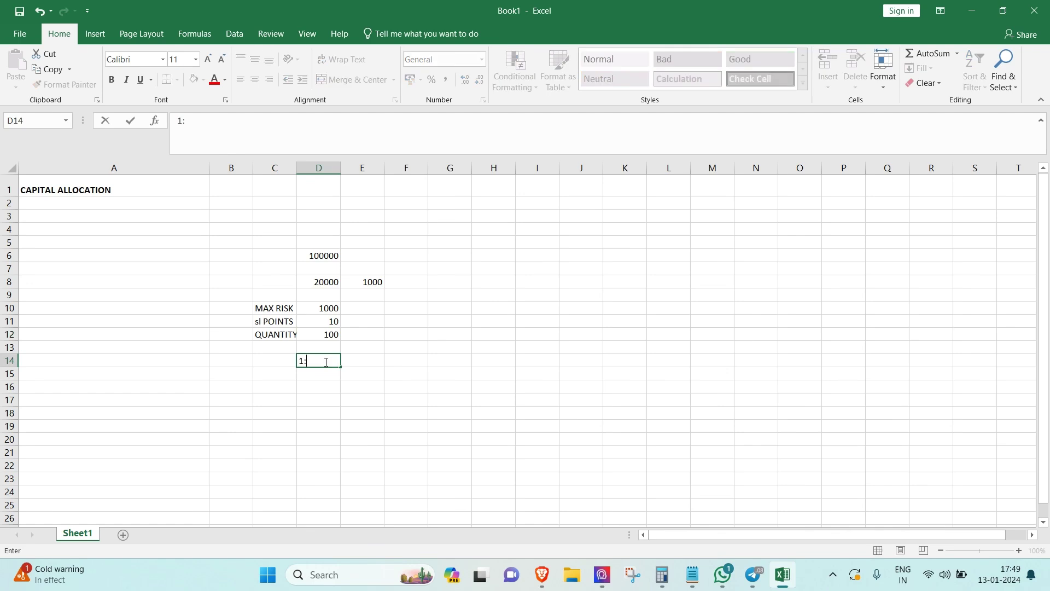
key(Return)
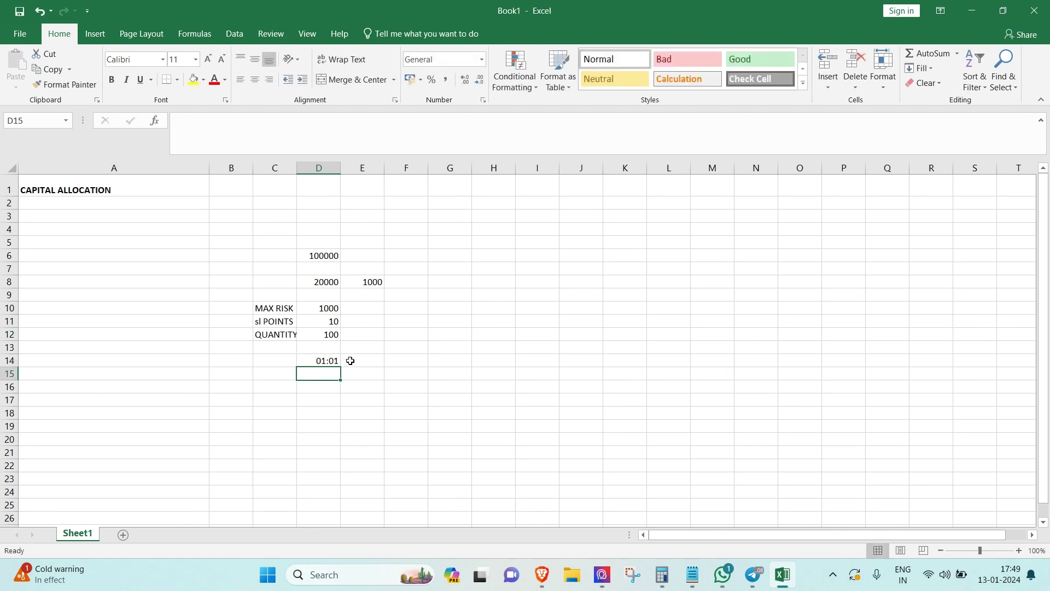
text(1:)
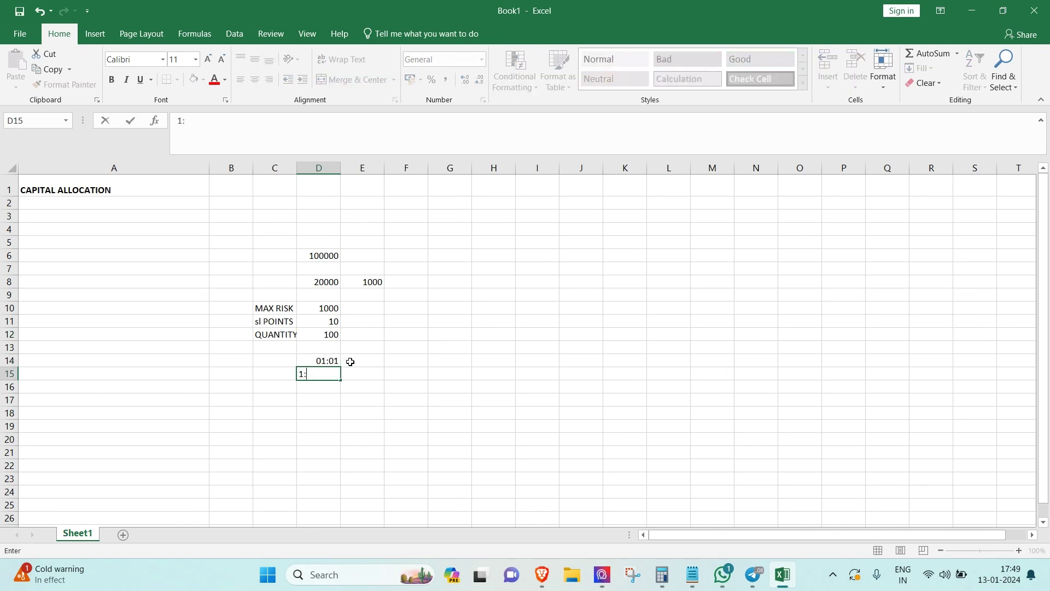
text(02)
key(Return)
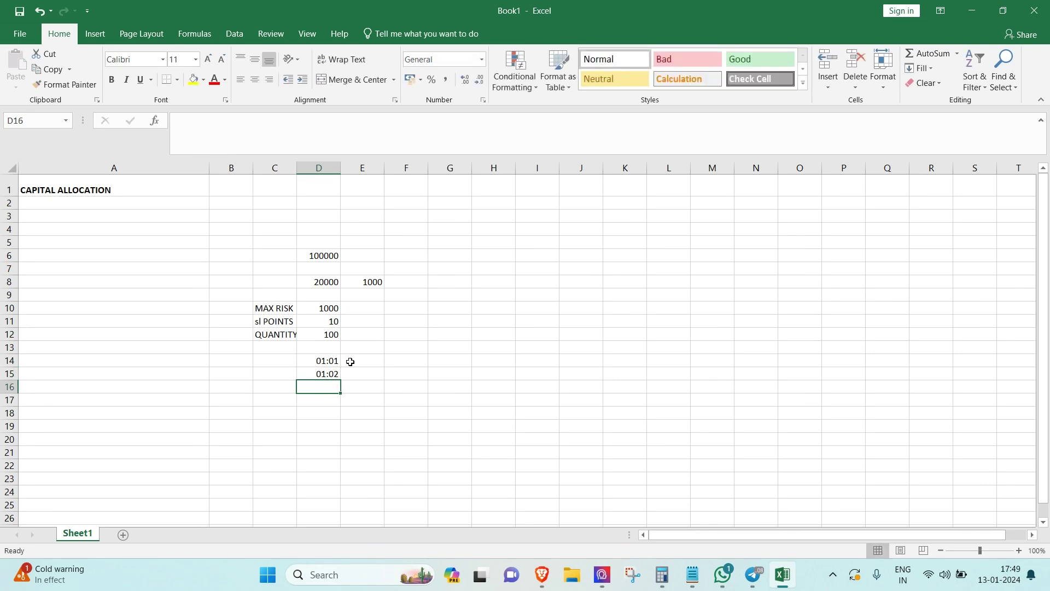
text(1:)
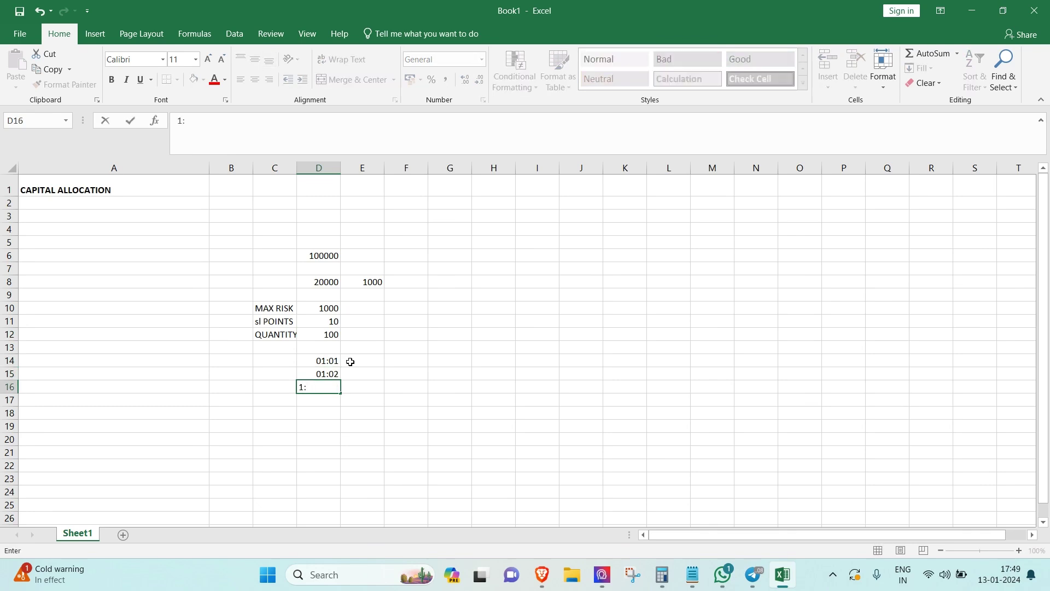
text(N)
key(Return)
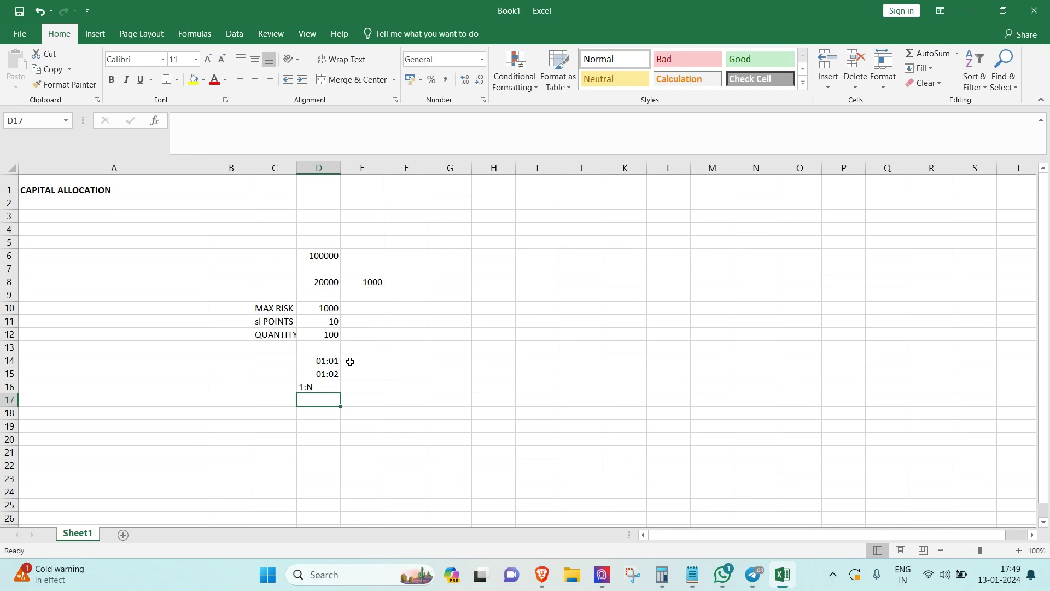